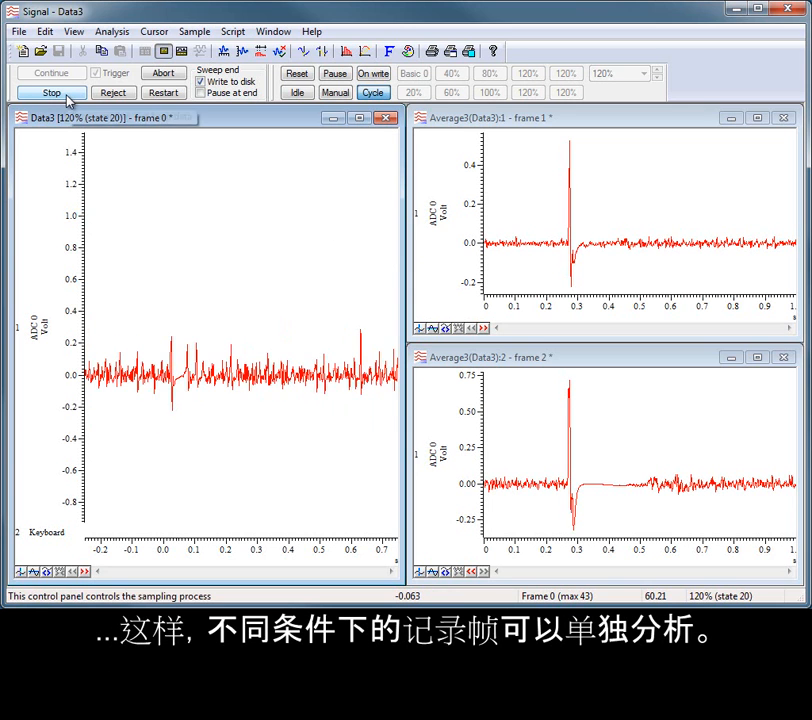
- Stop and finish the current sampling, and close the Data3 data file without saving it
left_click(66, 94)
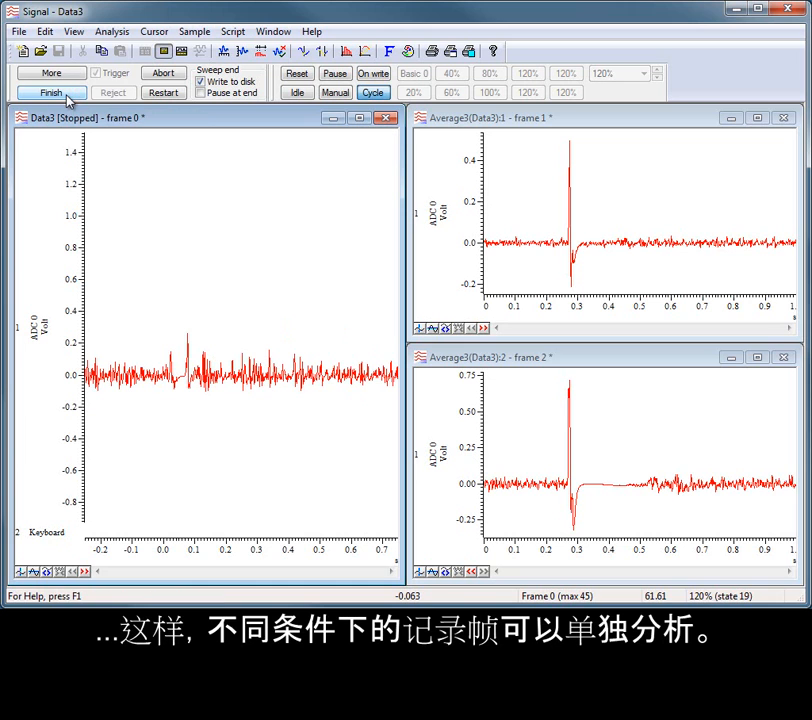
left_click(69, 94)
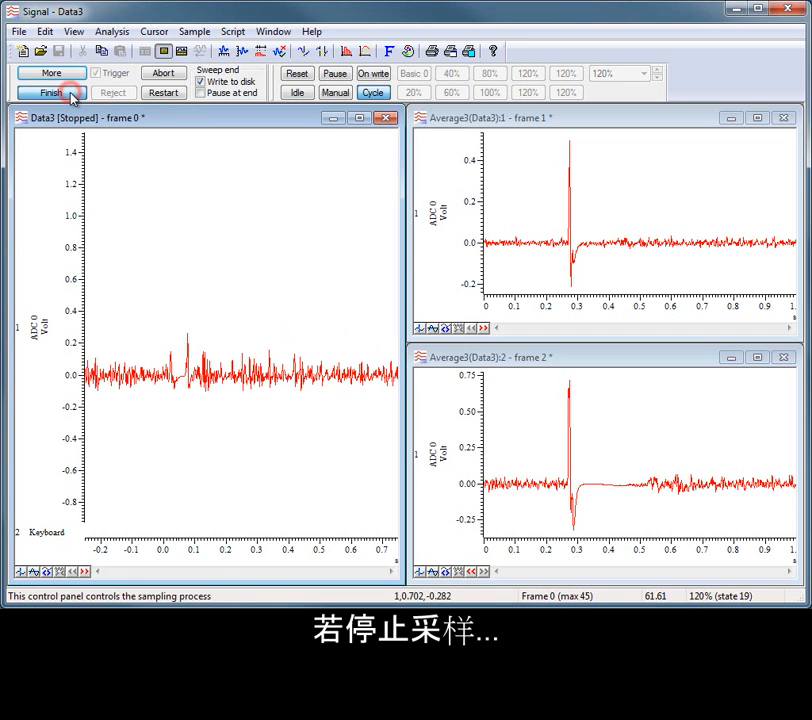
left_click(388, 119)
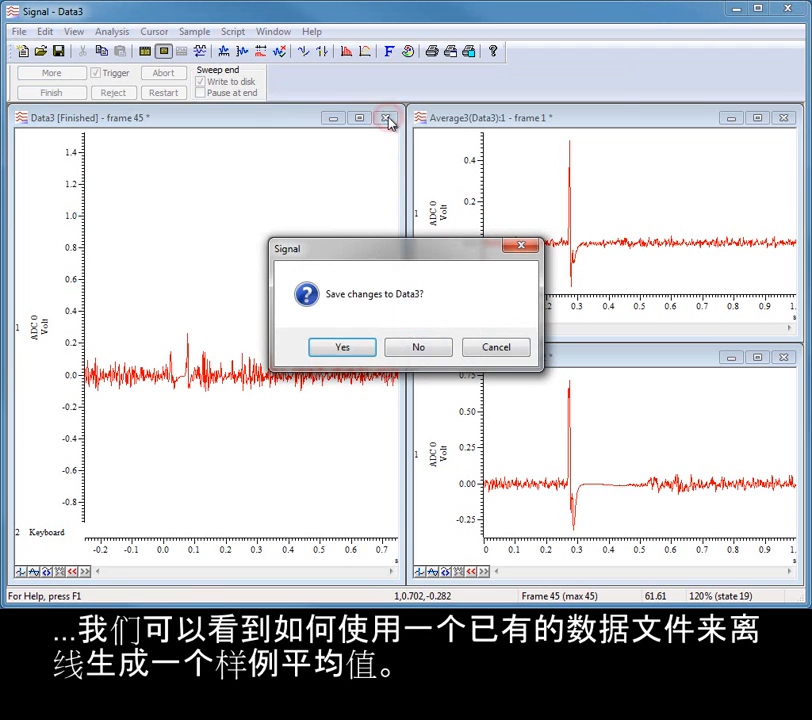
left_click(418, 350)
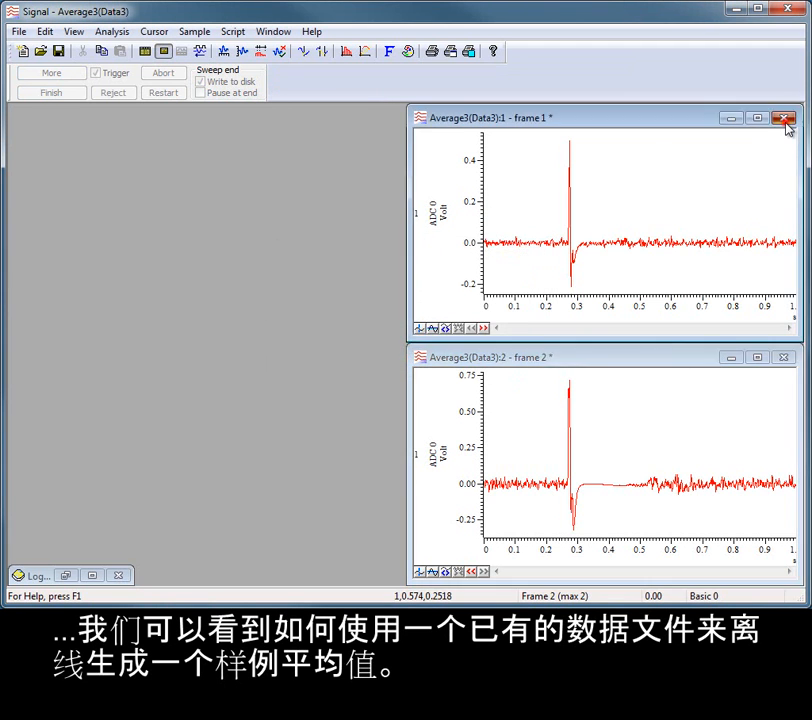
- Close both Average3(Data3) memory views without saving their changes
left_click(786, 118)
left_click(787, 358)
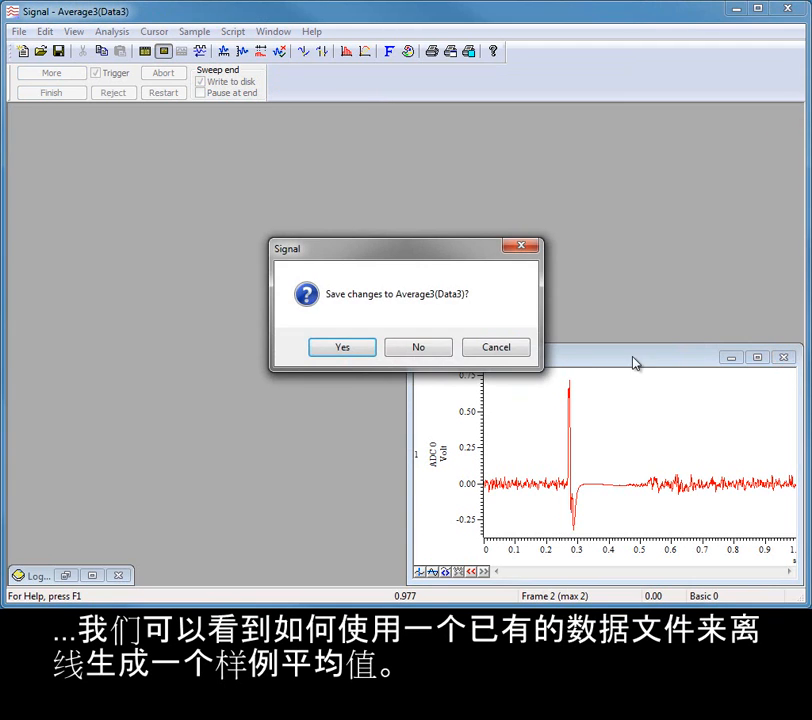
left_click(409, 350)
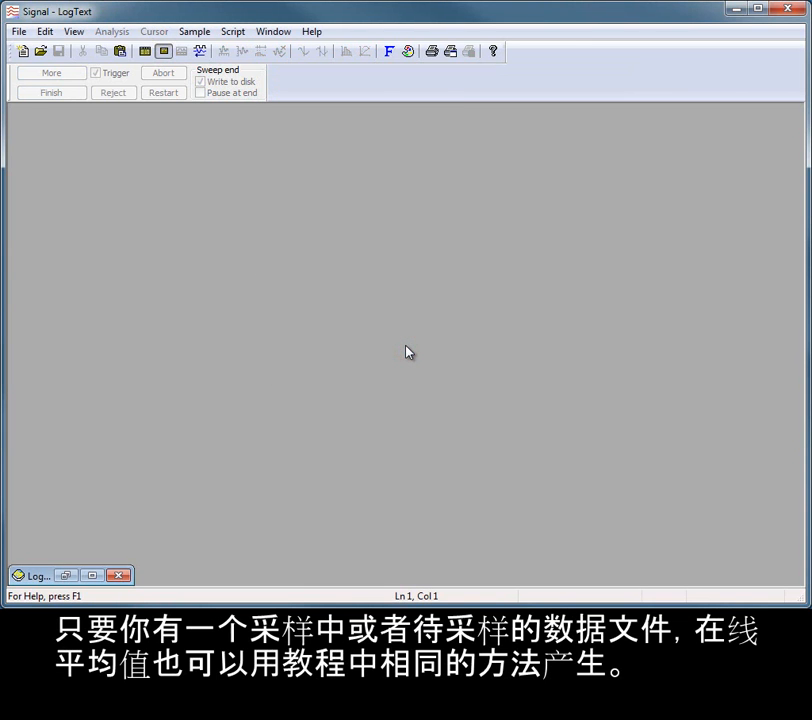
- Open the recent data file Louki L Hem all.cfs and start a new Waveform Average memory view from it
left_click(18, 31)
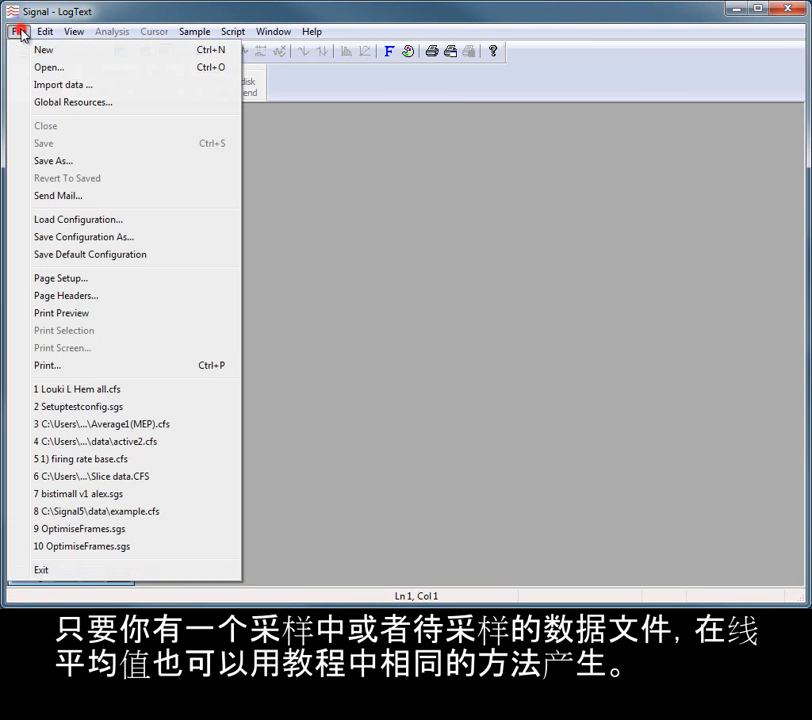
left_click(95, 388)
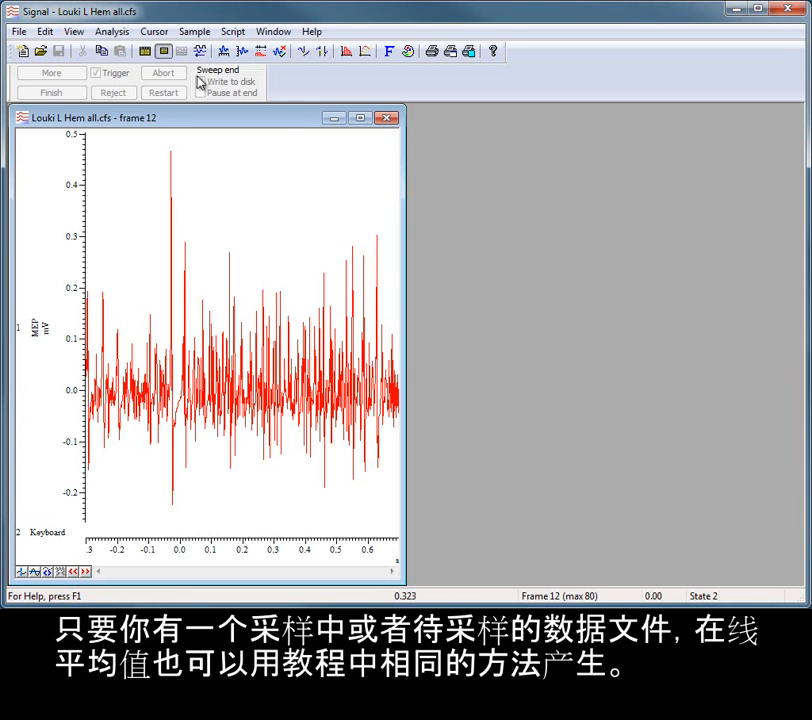
left_click(114, 32)
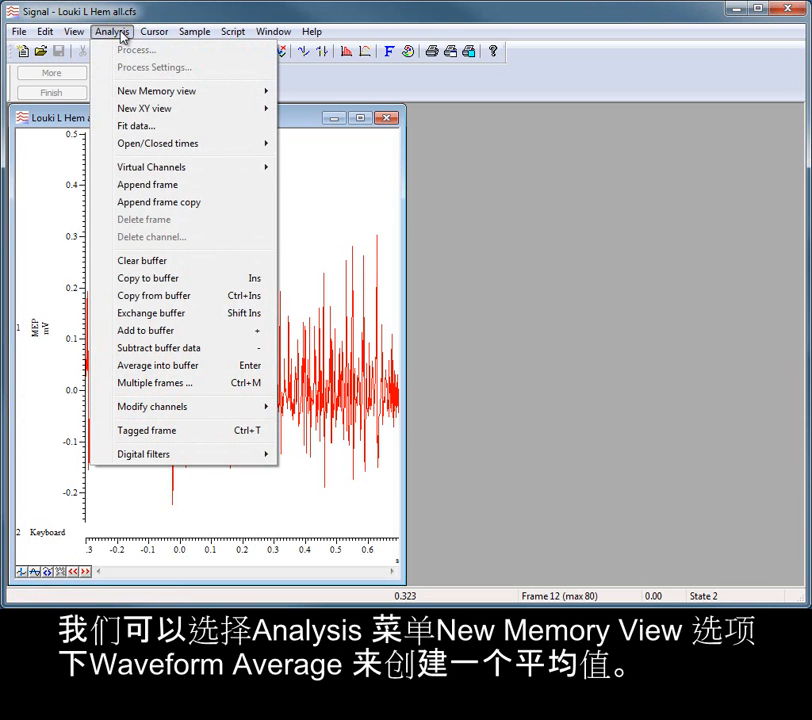
mouse_move(237, 91)
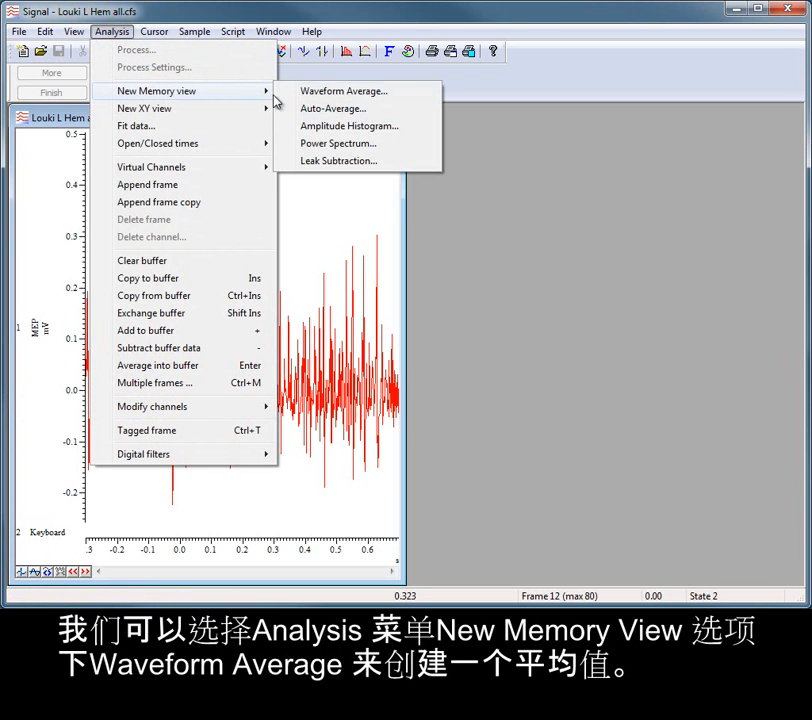
left_click(398, 95)
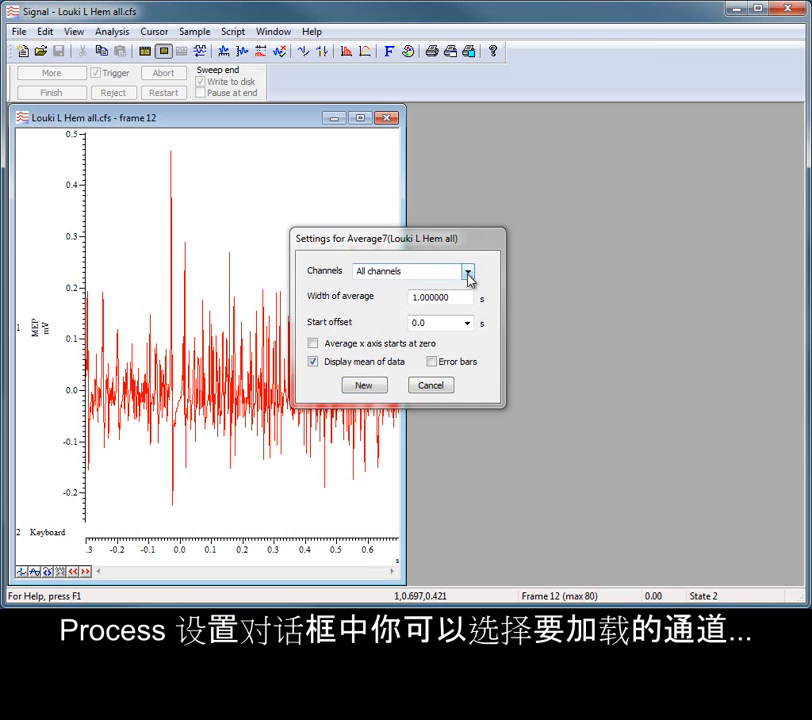
- Create the average memory view using all channels, a width of 1.000000 s and a start offset of 0.0 s
left_click(467, 271)
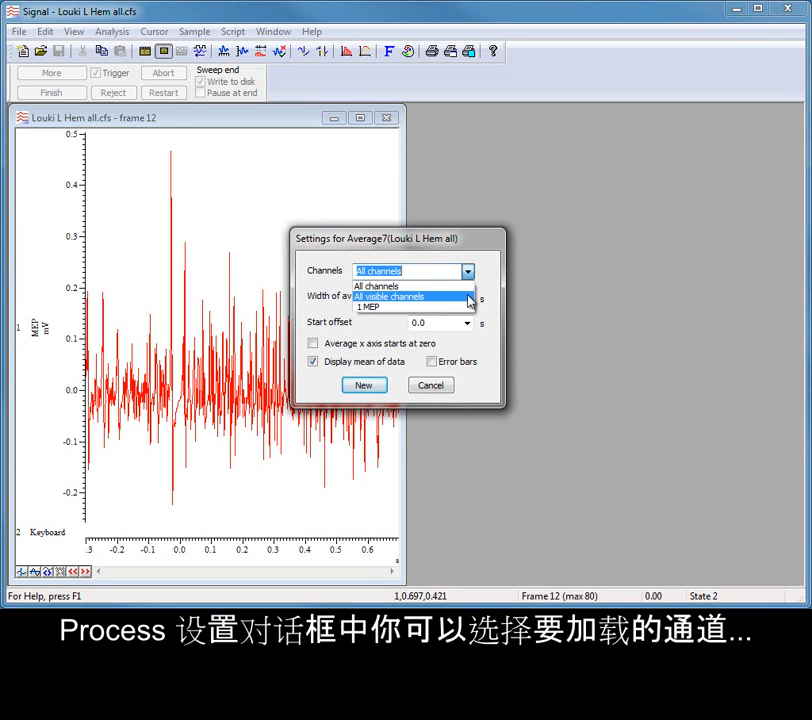
left_click(488, 303)
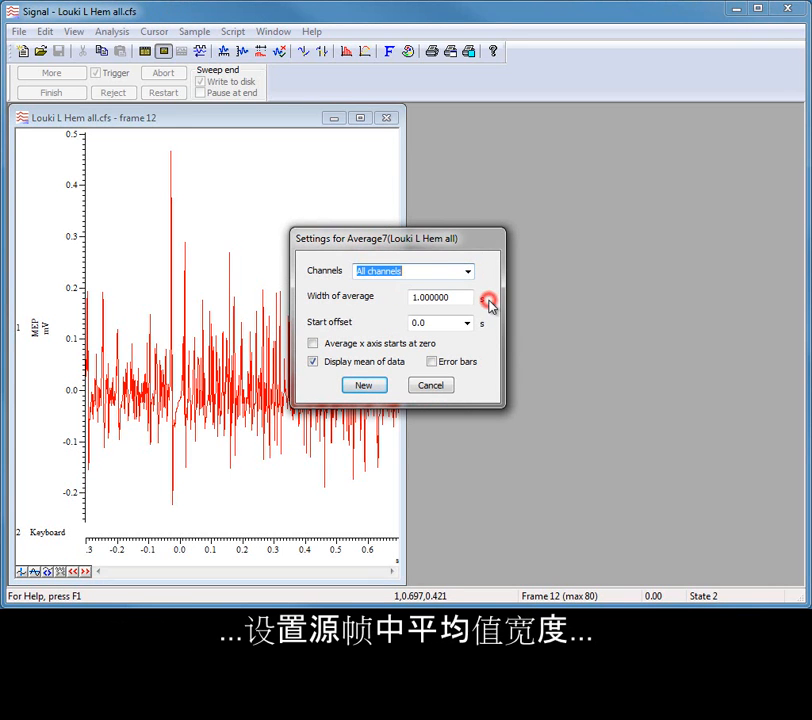
left_click(462, 297)
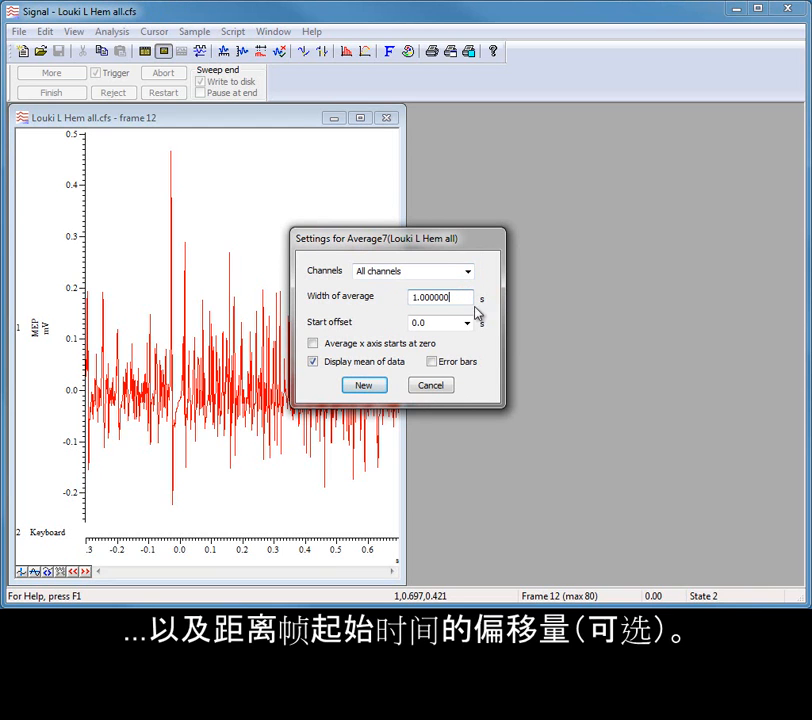
left_click(446, 322)
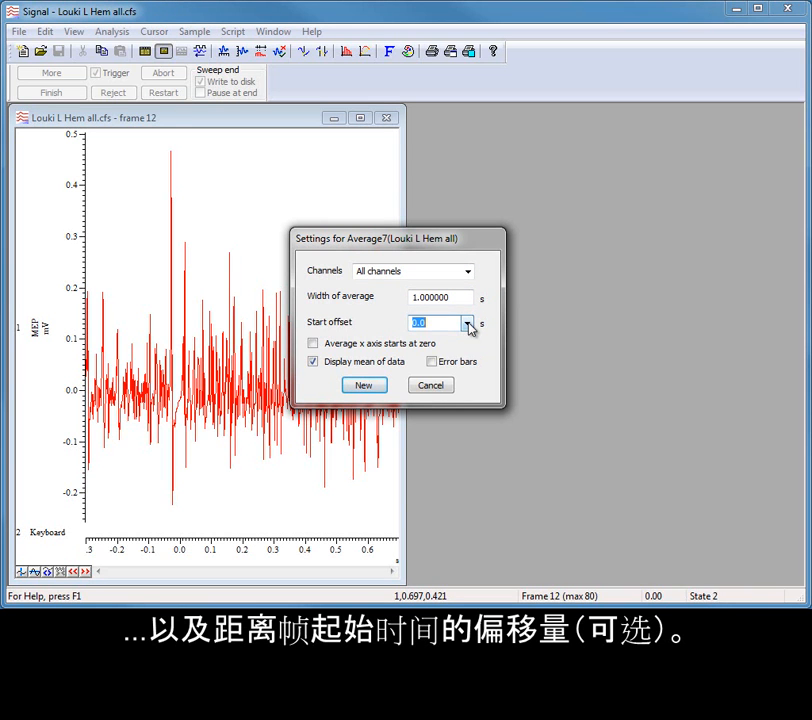
left_click(467, 323)
left_click(449, 321)
left_click(449, 321)
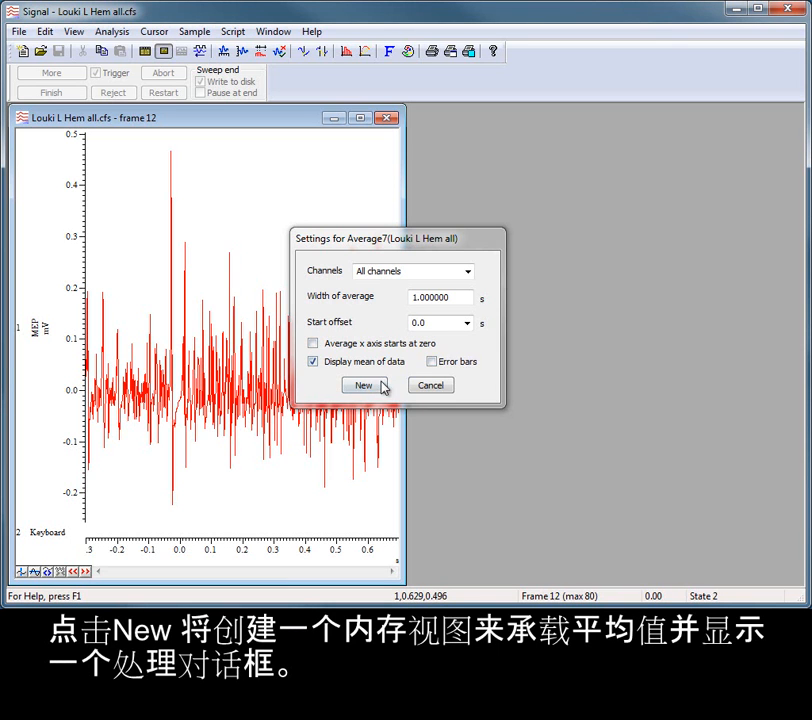
left_click(364, 387)
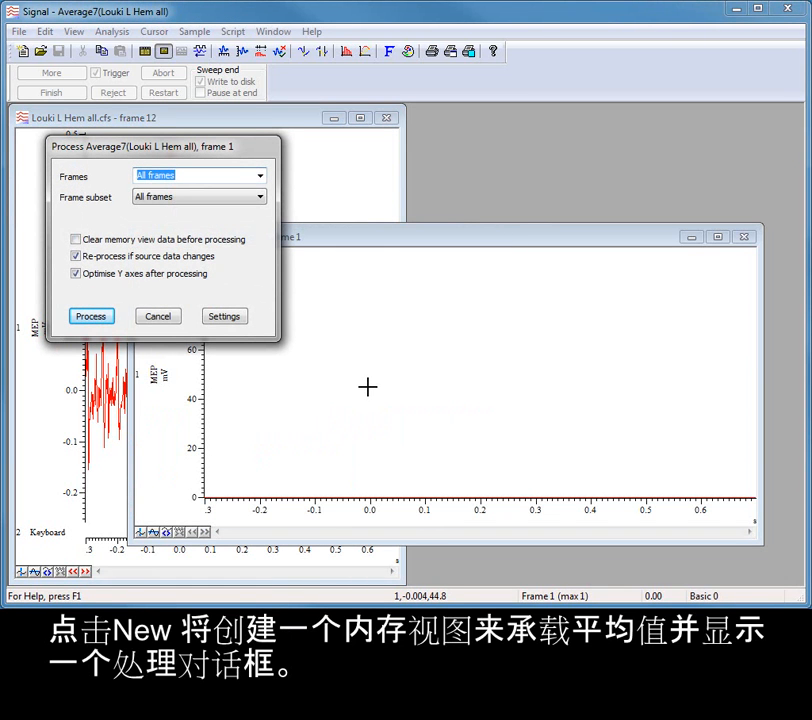
- Enter the frame range 1..10 for processing, and replace it with the frame list 1,3,5,10..20
left_click(261, 177)
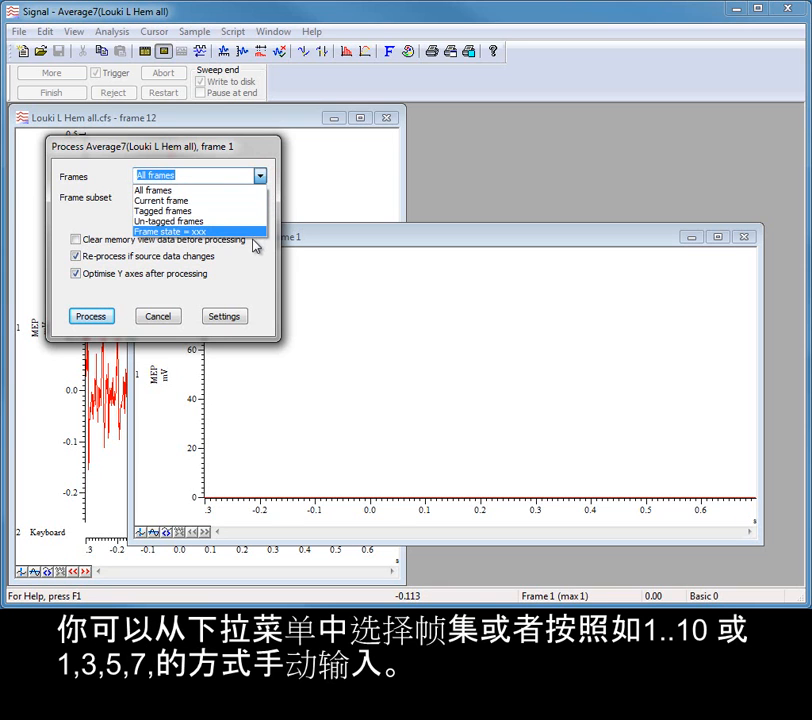
left_click(201, 175)
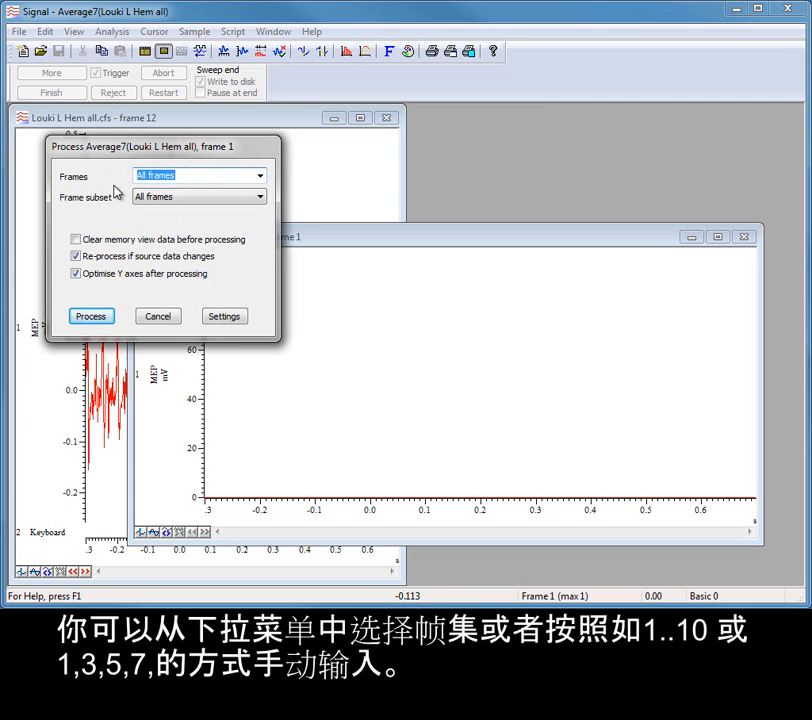
type("1..10")
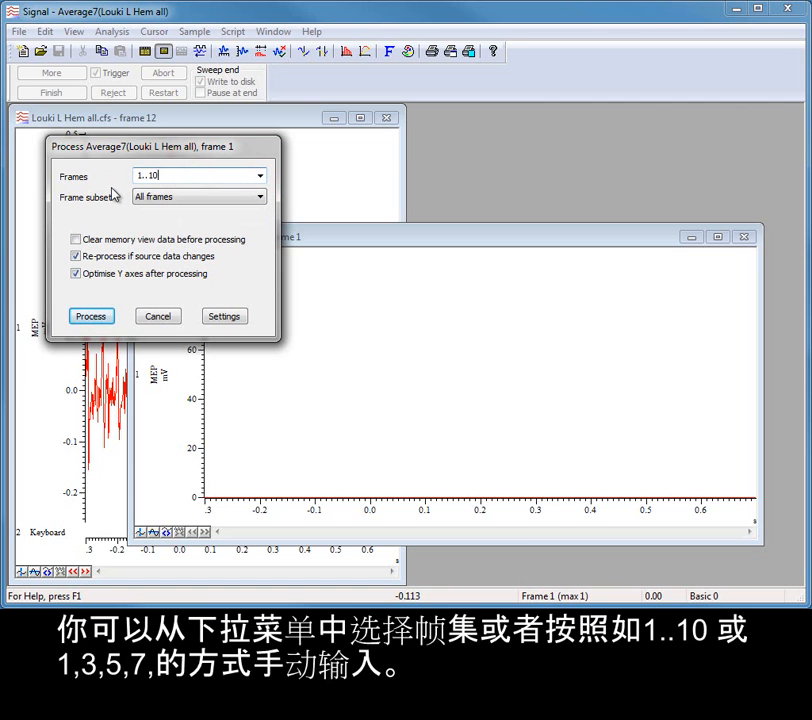
double_click(180, 171)
type("1,3,5,10..20")
left_click(117, 178)
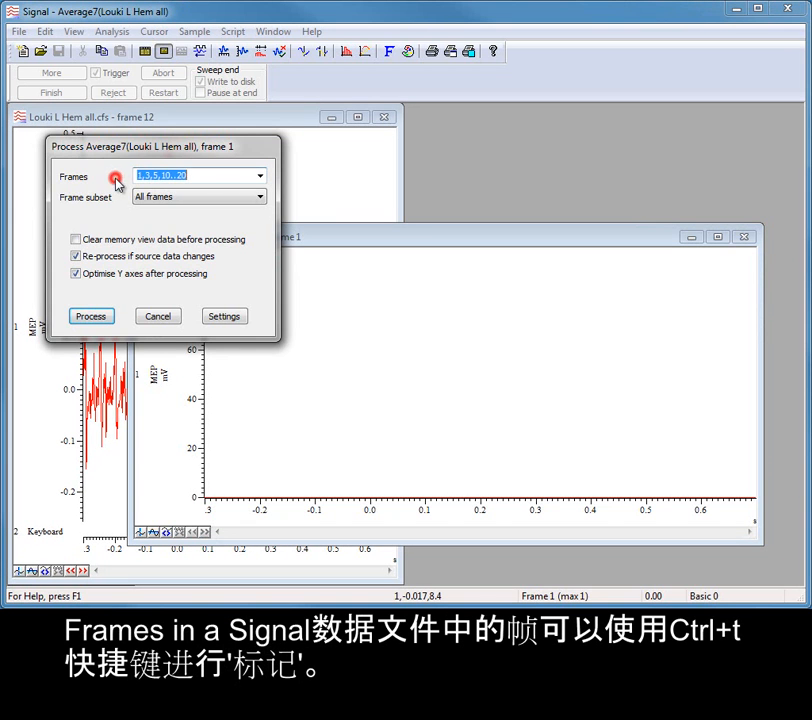
- Uncover the data file view, tag frame 12, and tag and untag frame 14
left_click_drag(130, 150, 558, 167)
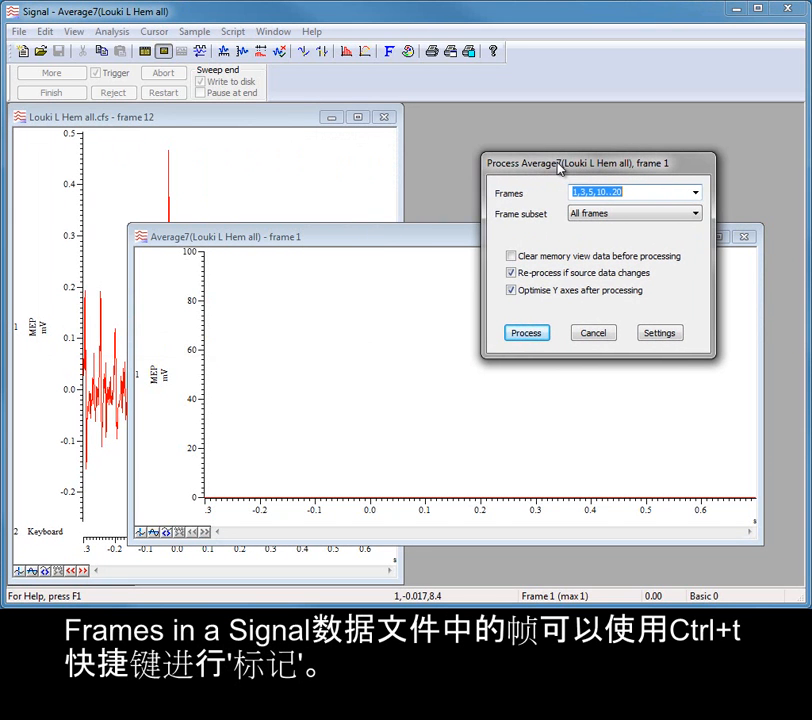
left_click(248, 127)
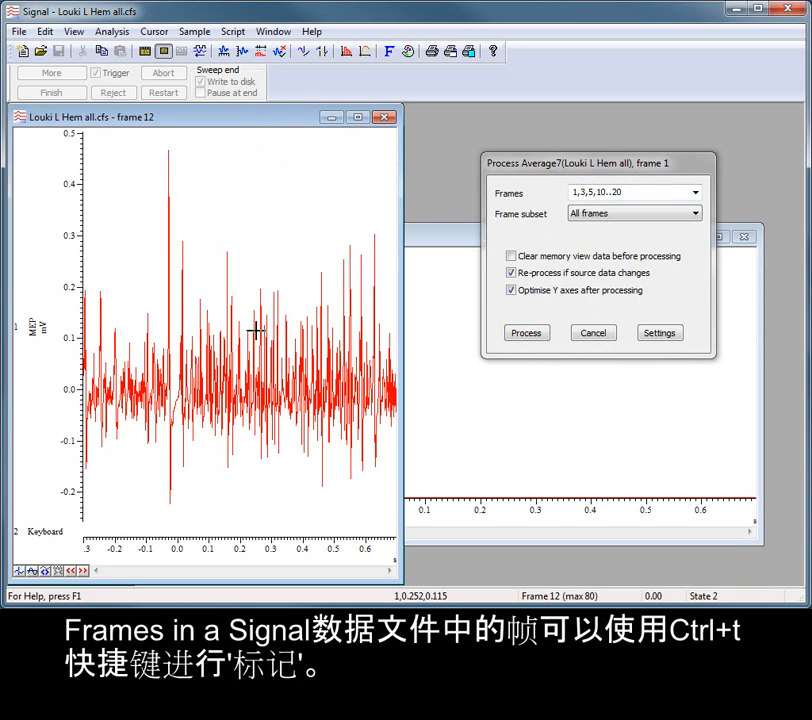
key("ctrl+t")
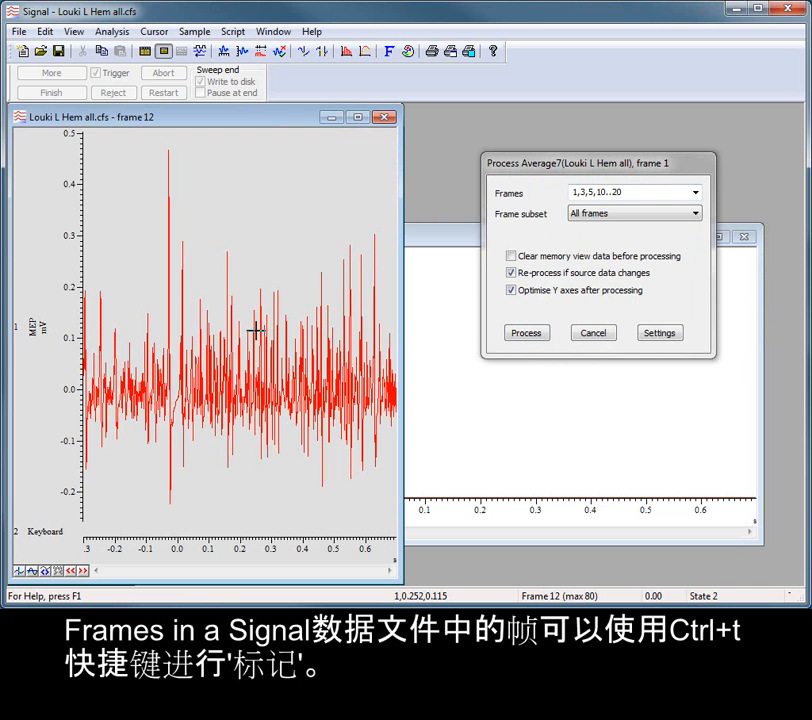
key("Page_Down")
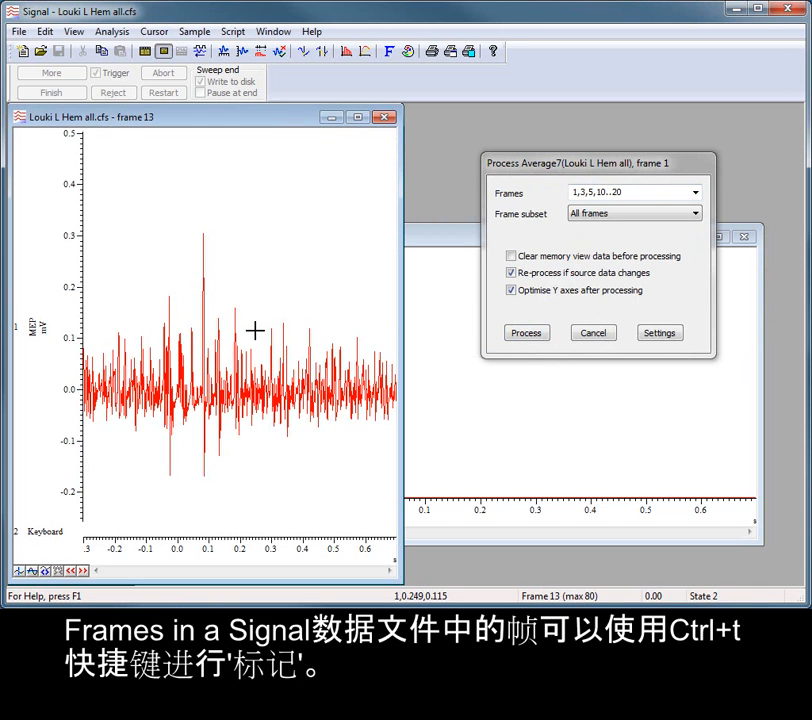
key("Page_Down")
key("ctrl+t")
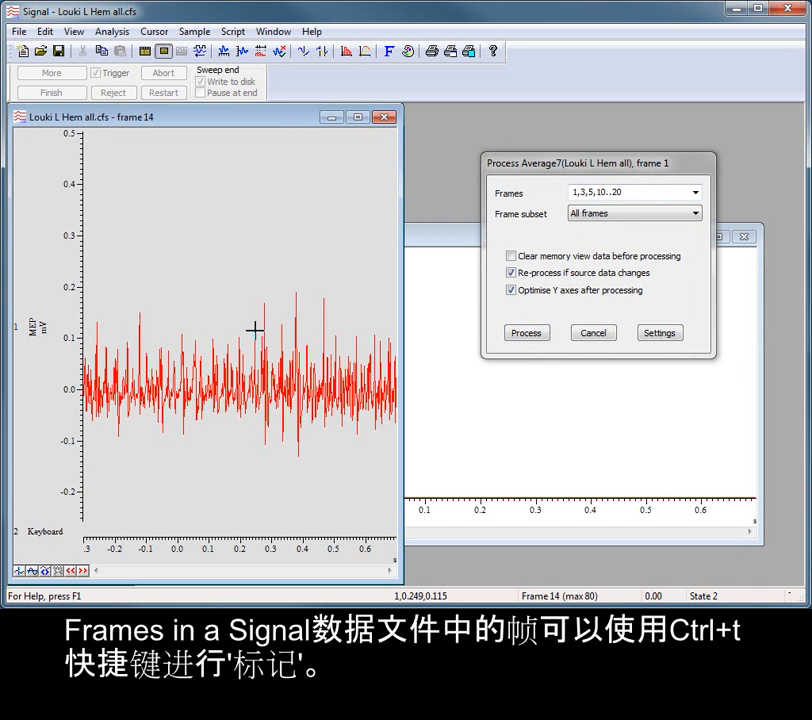
key("ctrl+t")
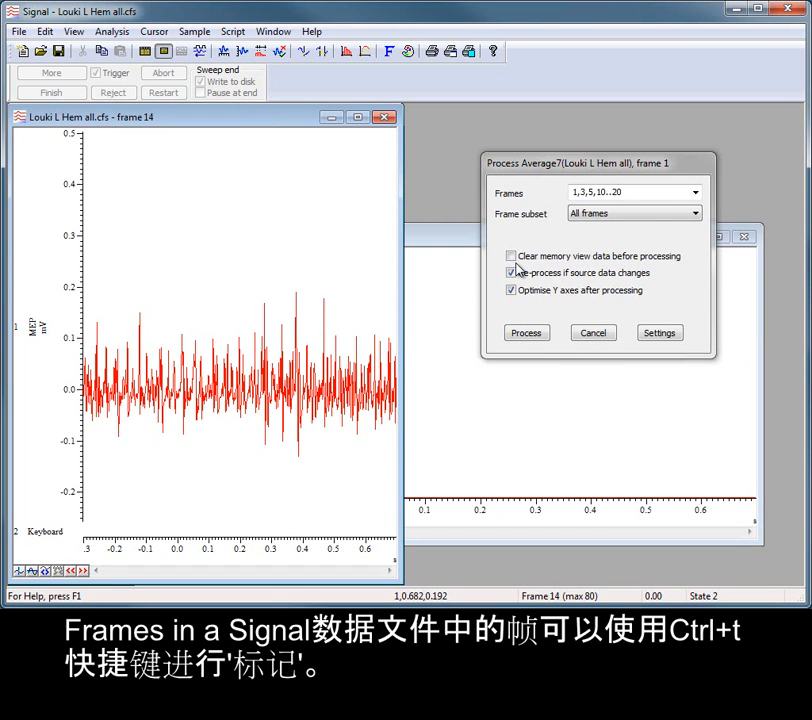
- Set the frames to process to Un-tagged frames and the frame subset to Frame state = xxx
left_click(696, 192)
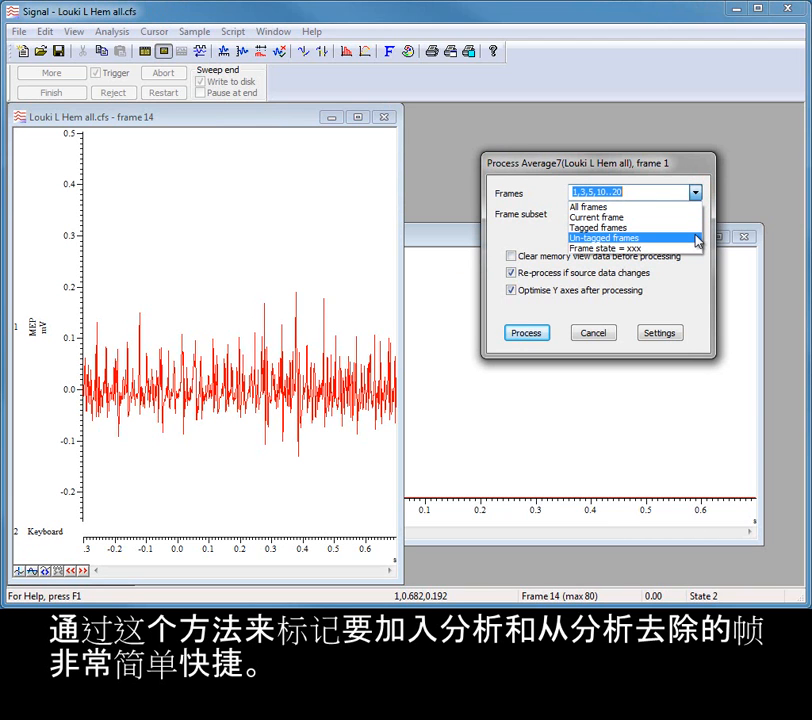
left_click(702, 272)
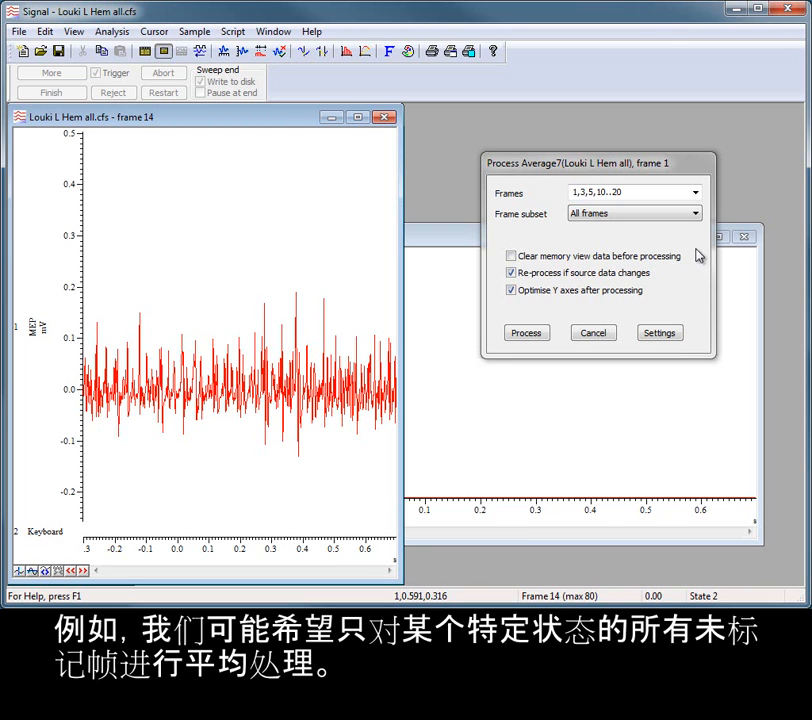
left_click(695, 192)
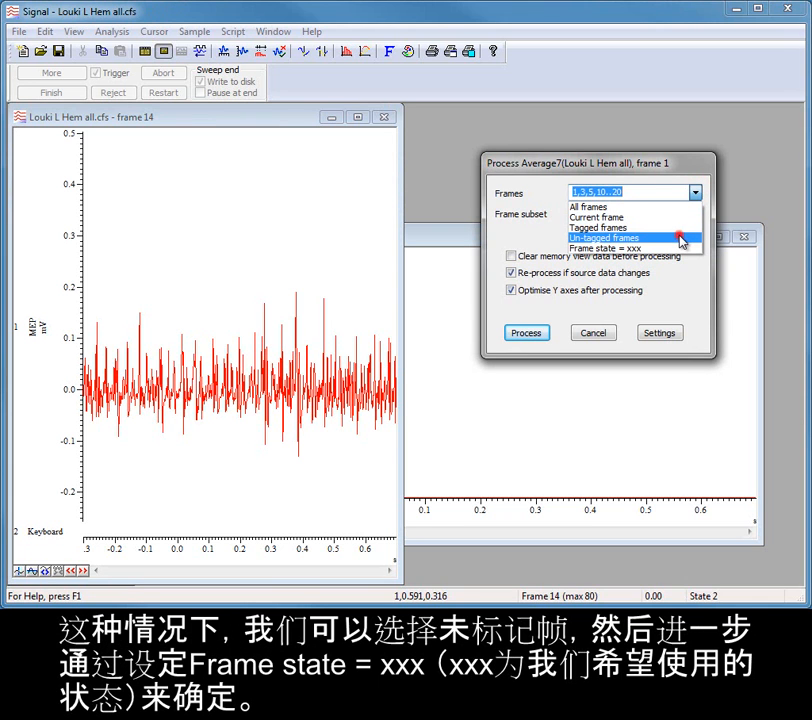
left_click(680, 240)
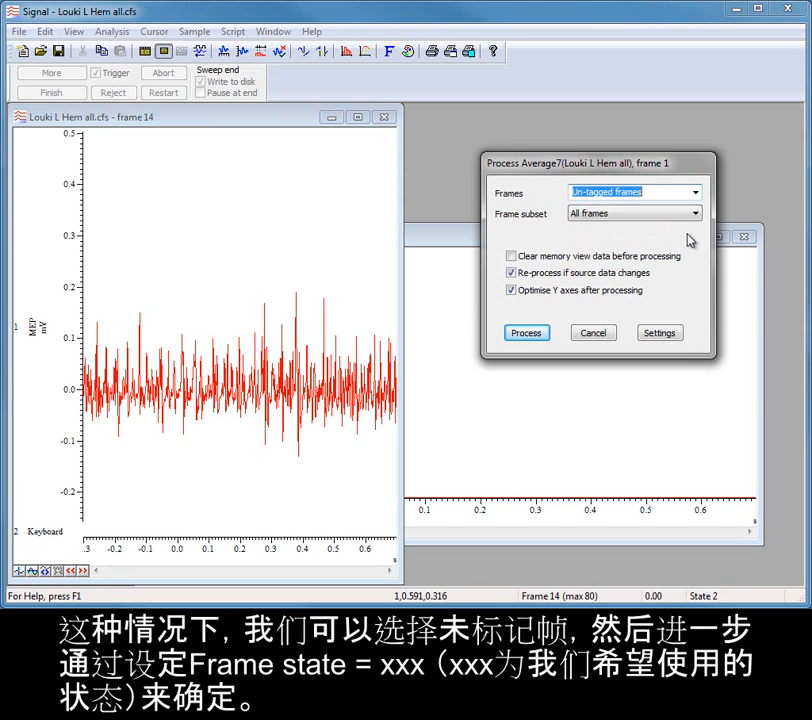
left_click(695, 214)
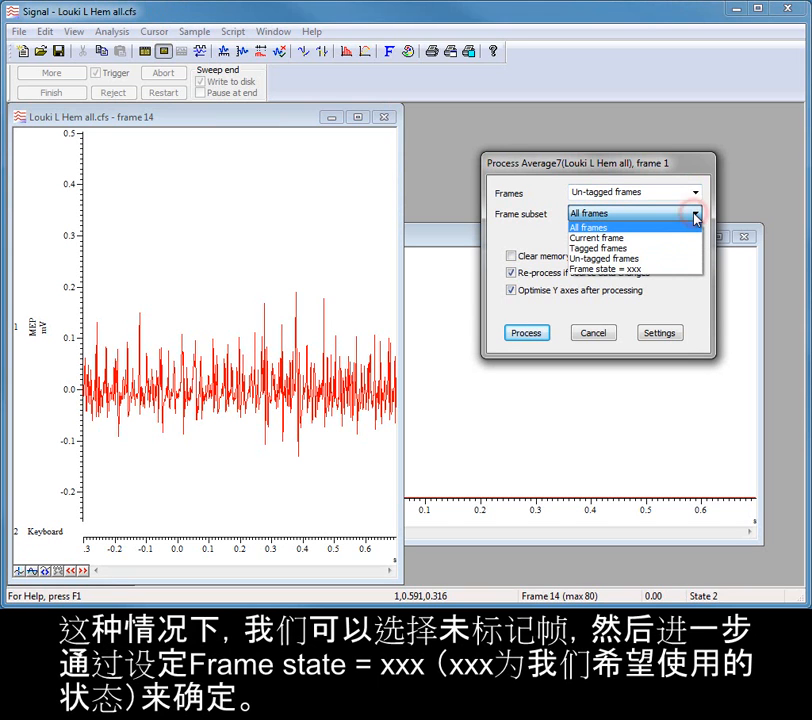
left_click(685, 268)
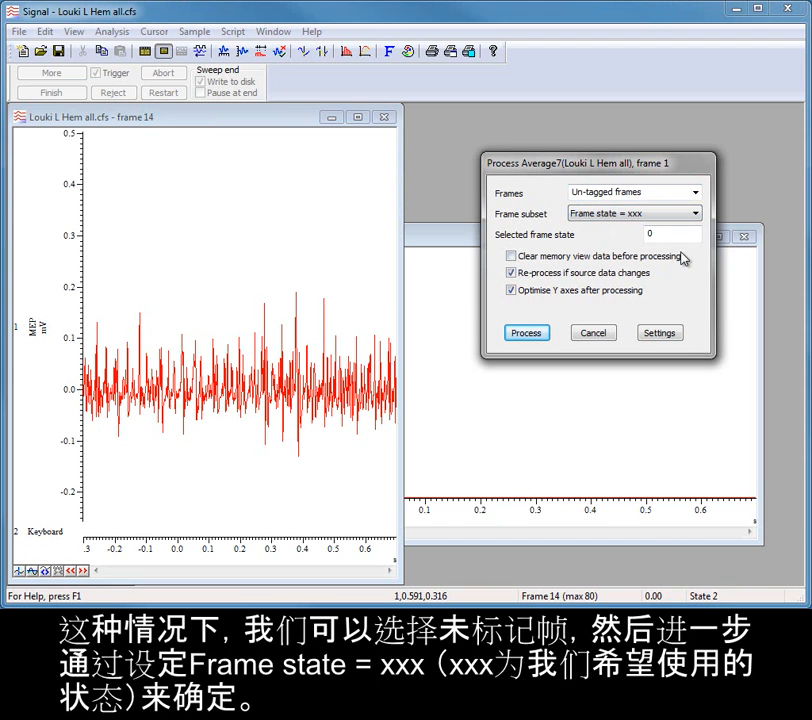
- Set the selected frame state to 1
left_click(676, 236)
left_click_drag(676, 236, 632, 234)
type("1")
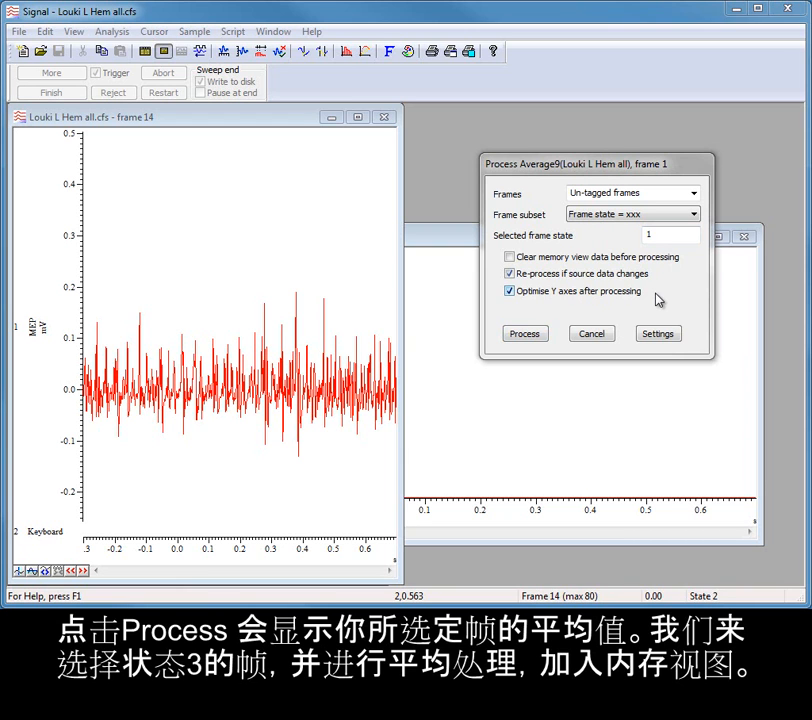
- Set the selected frame state to 3 and process the average into the memory view
double_click(656, 234)
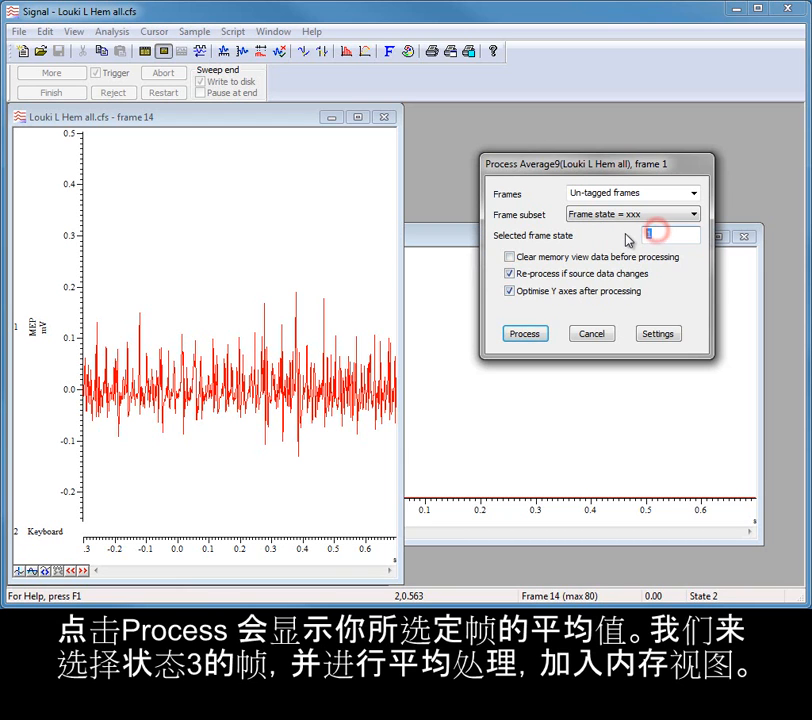
type("3")
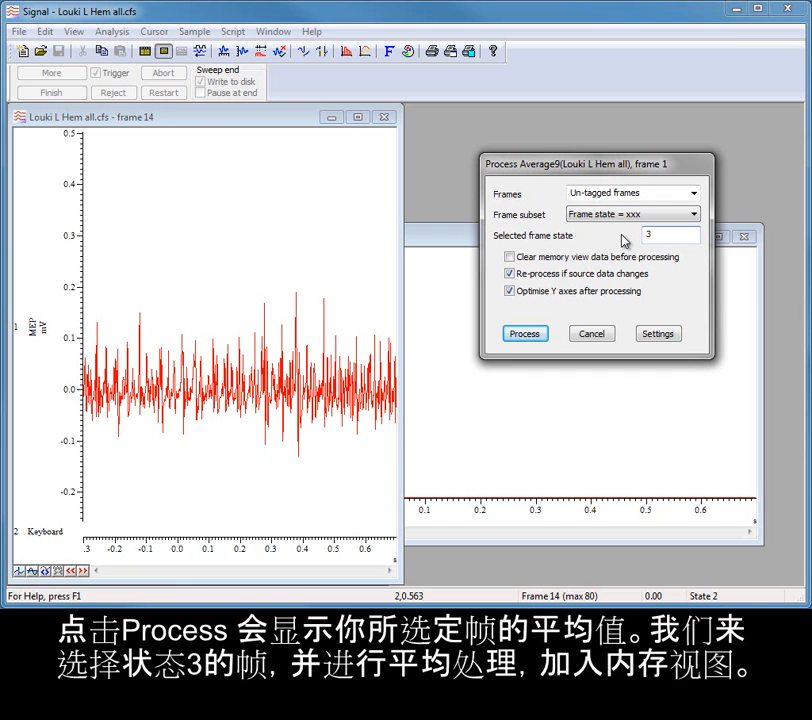
left_click(524, 336)
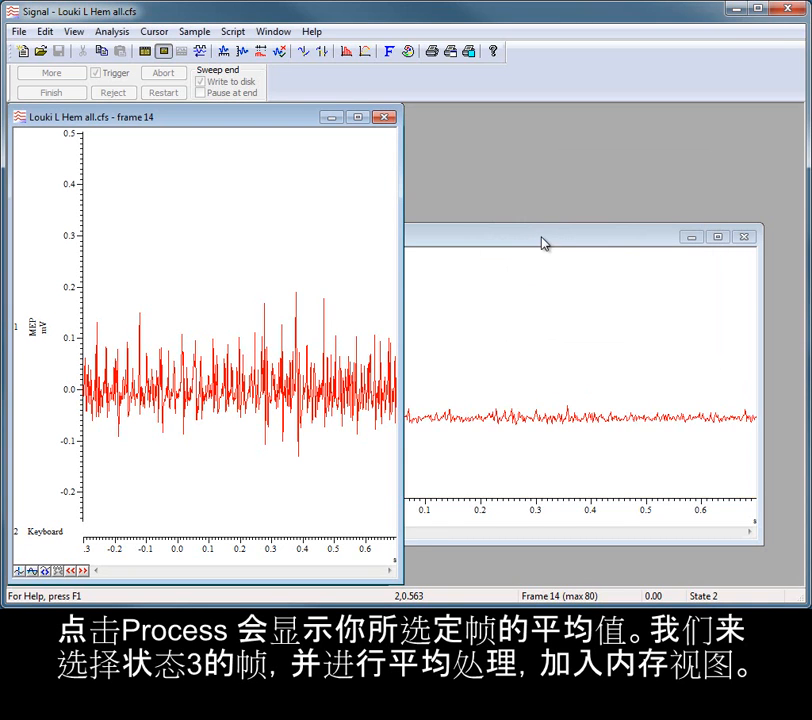
- Bring the average view to the front, then move and shrink it to fit beside the data file view
left_click(543, 243)
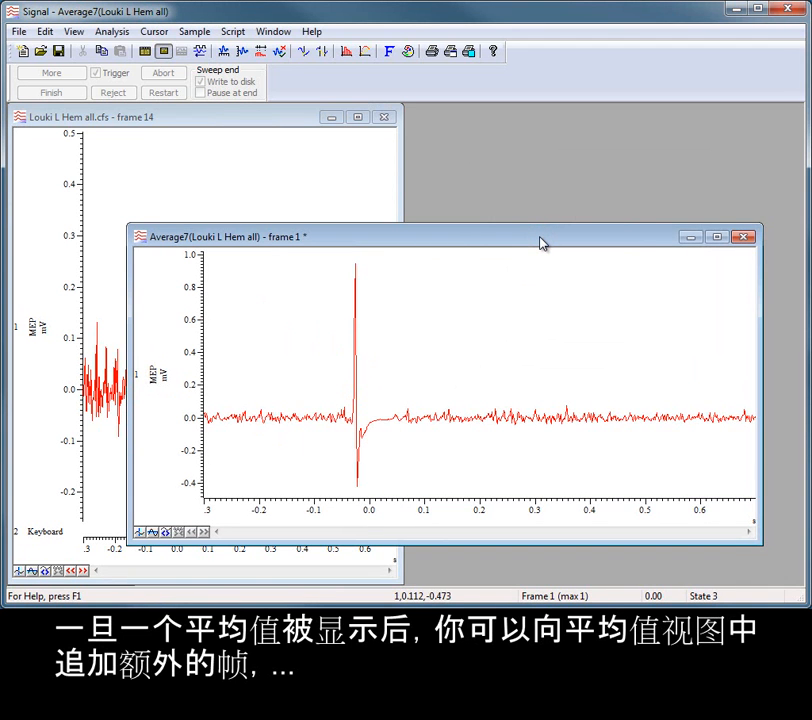
left_click_drag(540, 243, 580, 123)
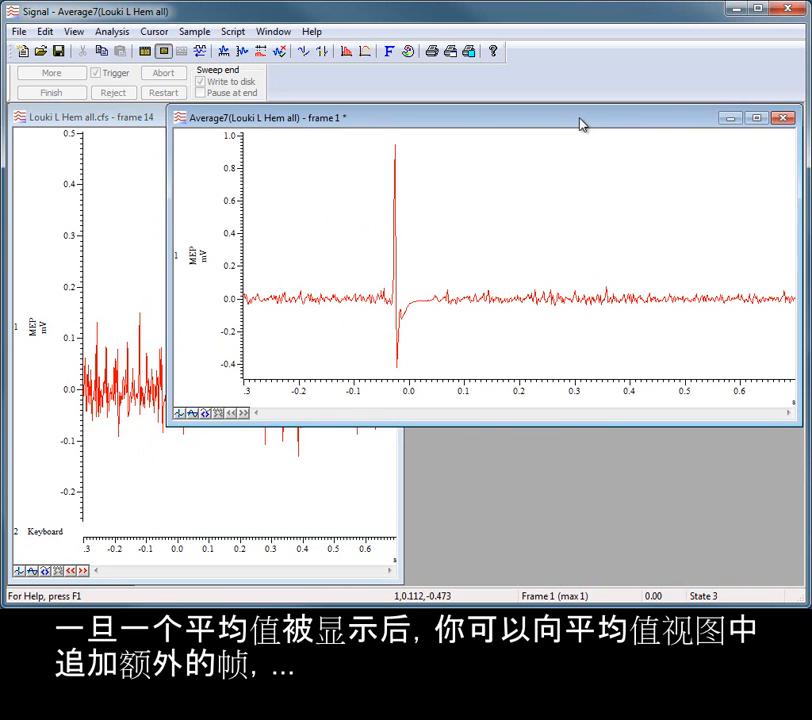
left_click_drag(169, 420, 405, 352)
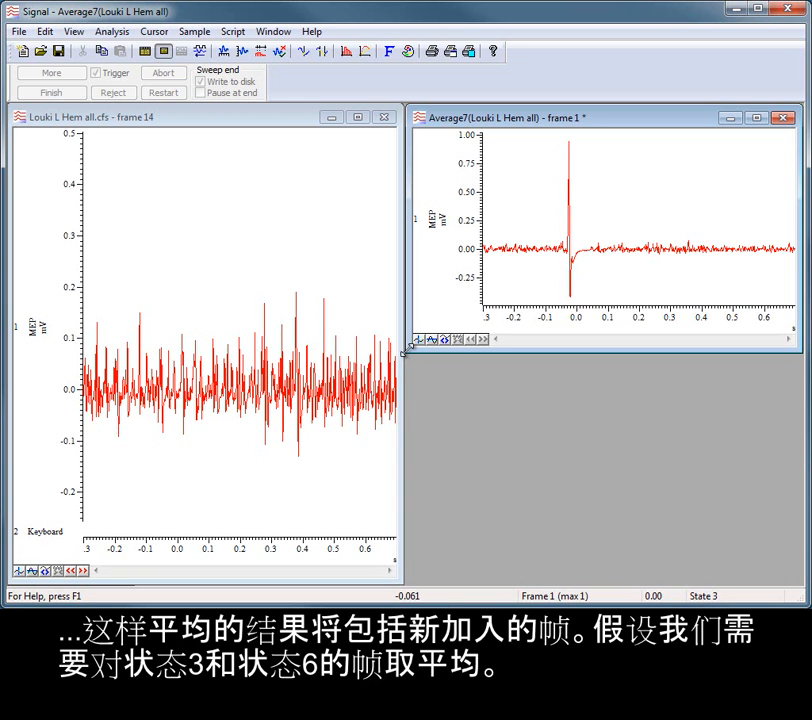
- Append another average to the average view and process it with the selected frame state set to 6
left_click(112, 31)
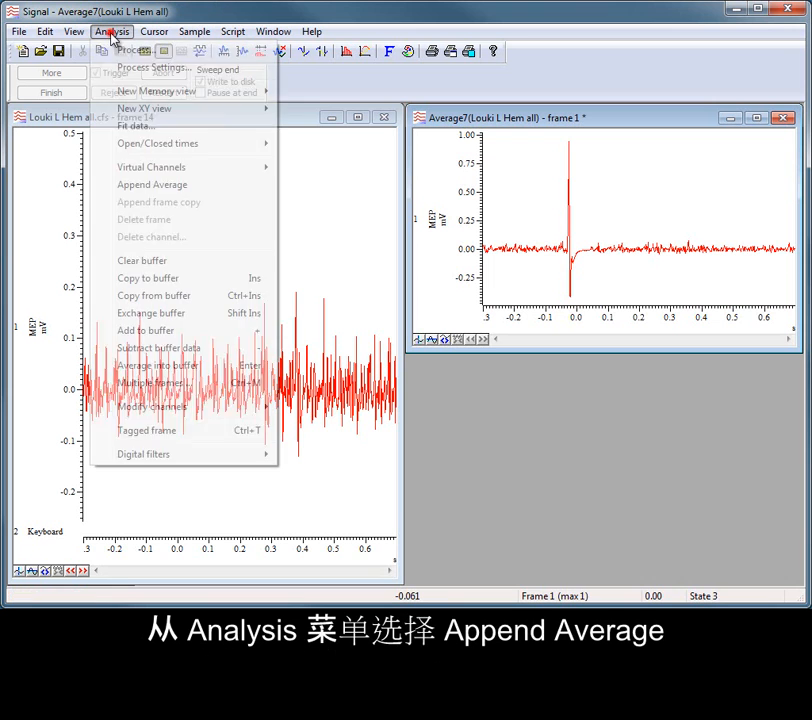
left_click(186, 189)
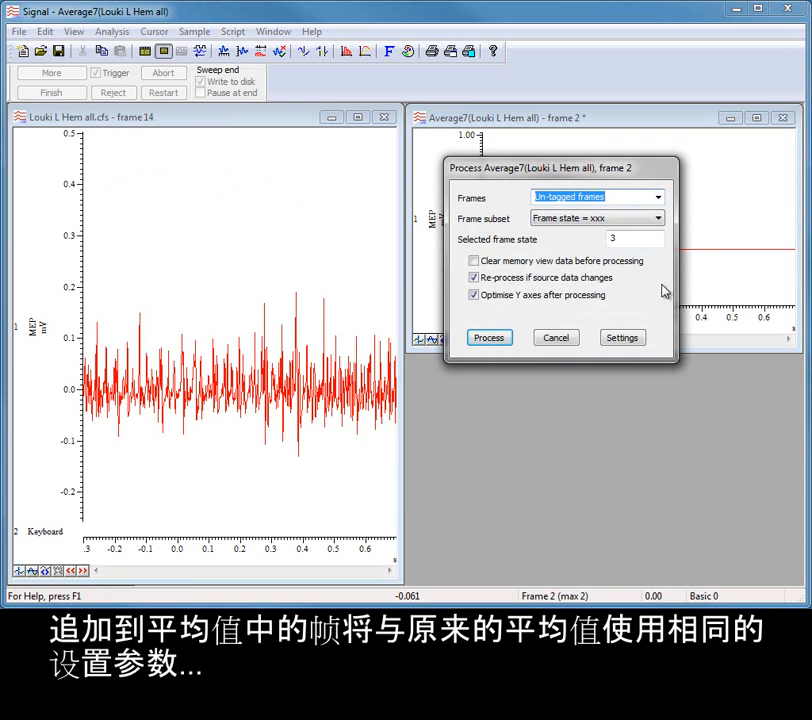
double_click(616, 238)
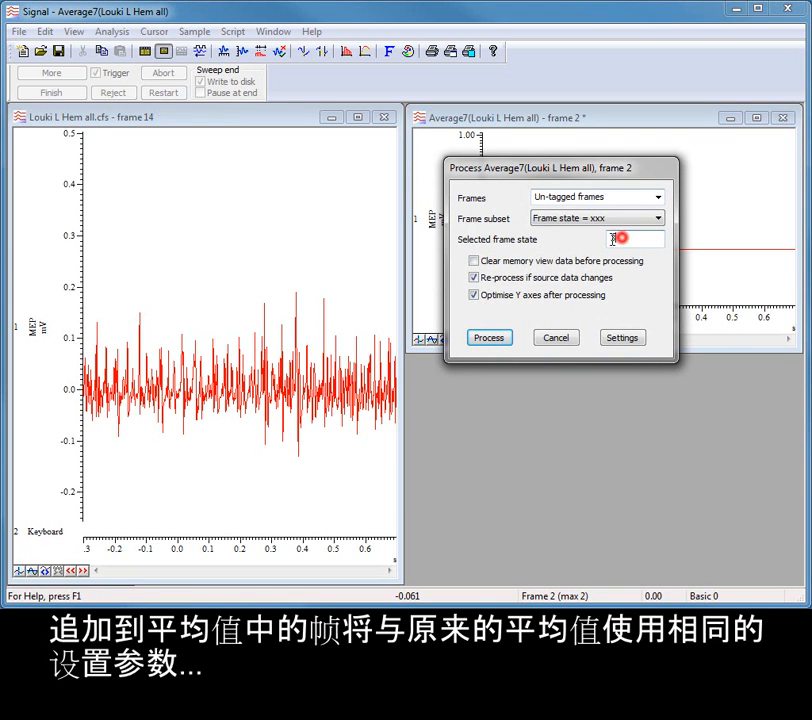
type("6")
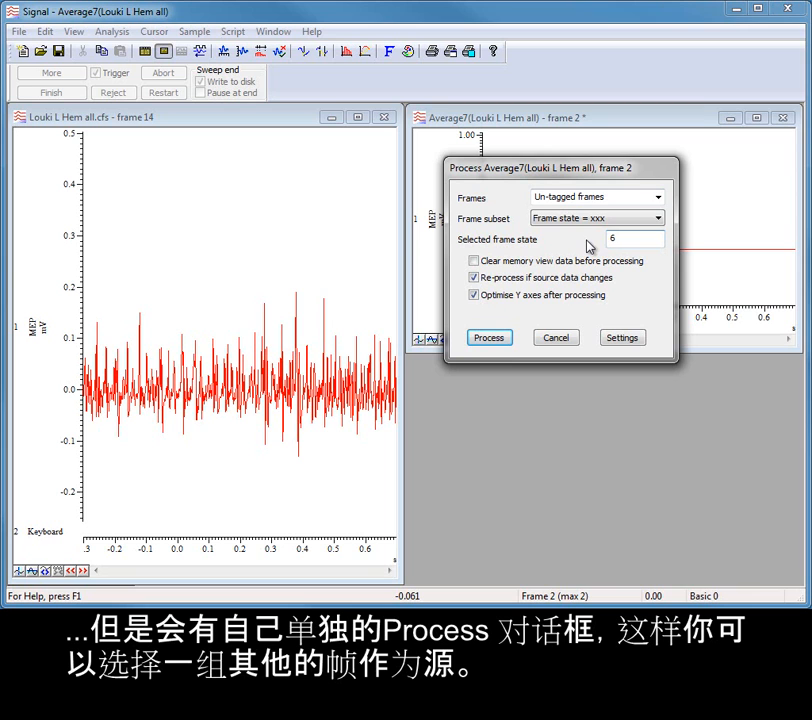
left_click(490, 339)
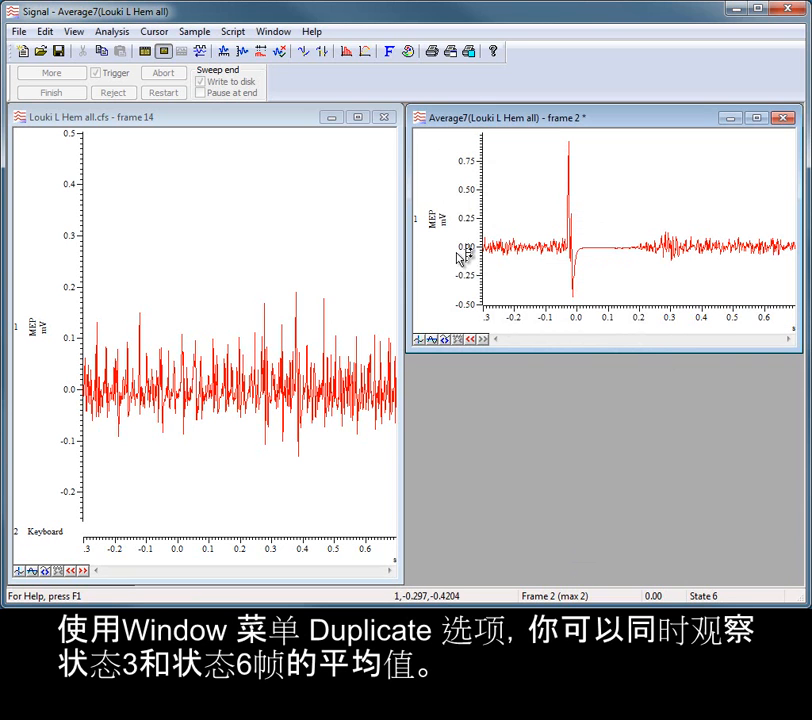
- Duplicate the average view, place the copy below the original, and switch the original to frame 1
left_click(272, 32)
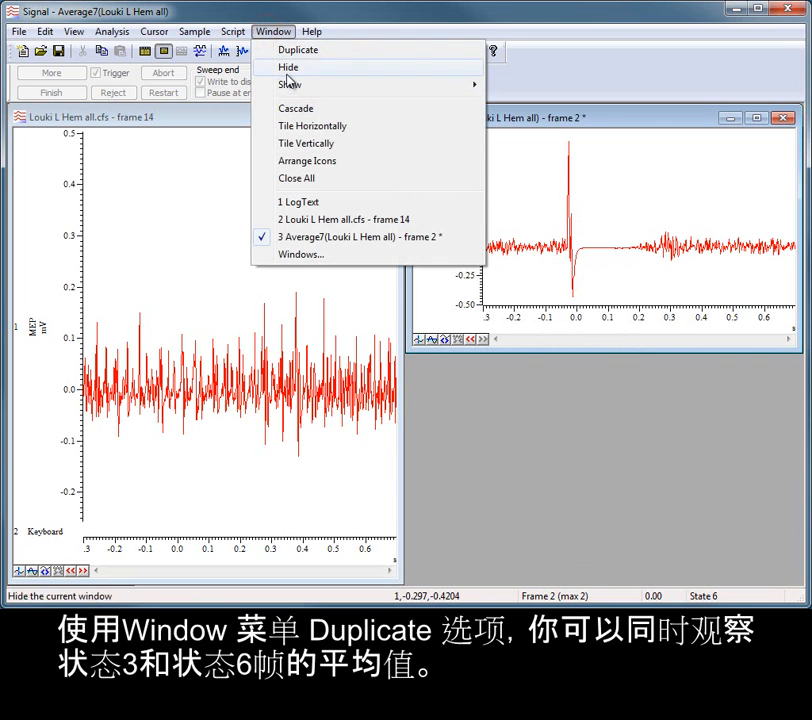
left_click(302, 51)
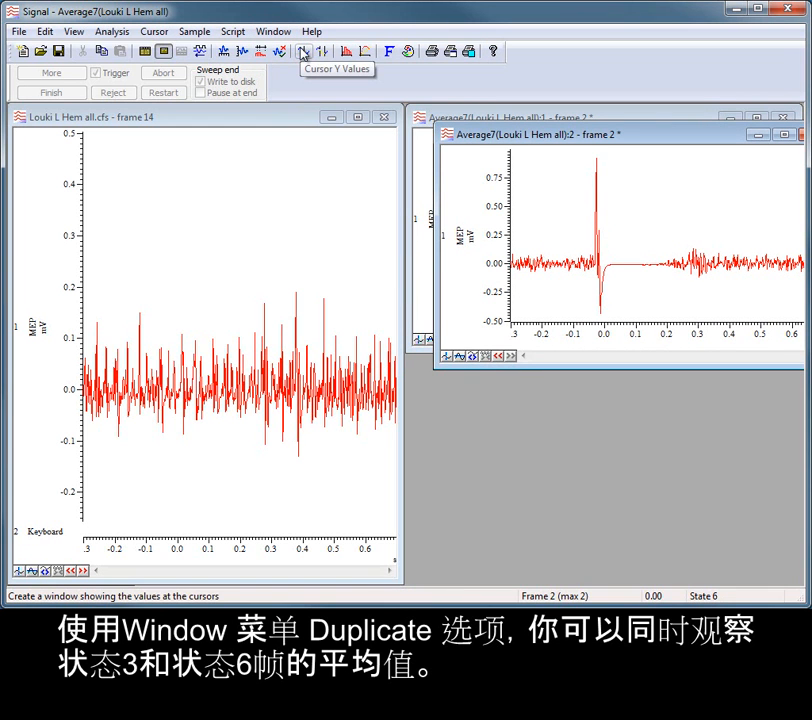
left_click_drag(547, 146, 516, 380)
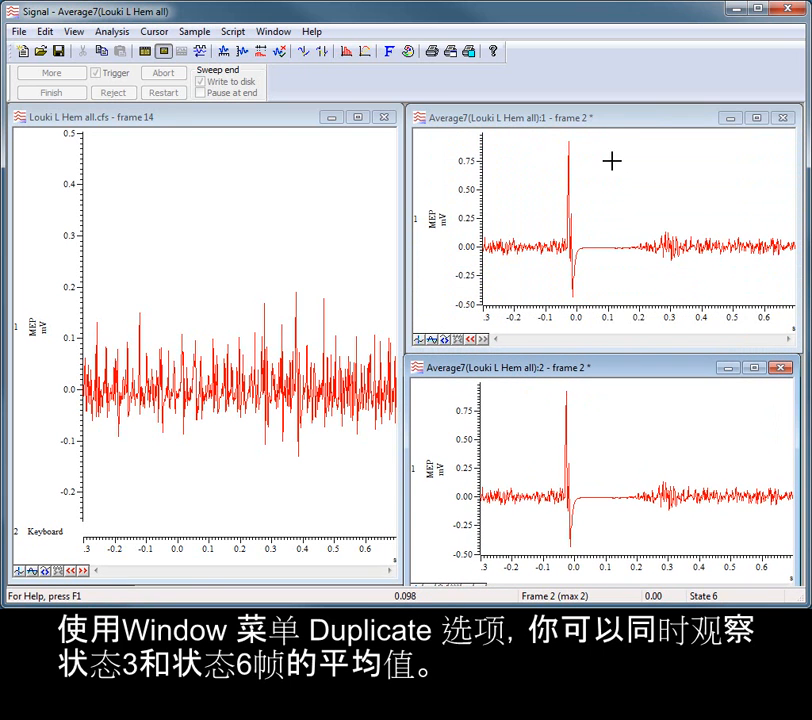
left_click(610, 124)
key("Page_Down")
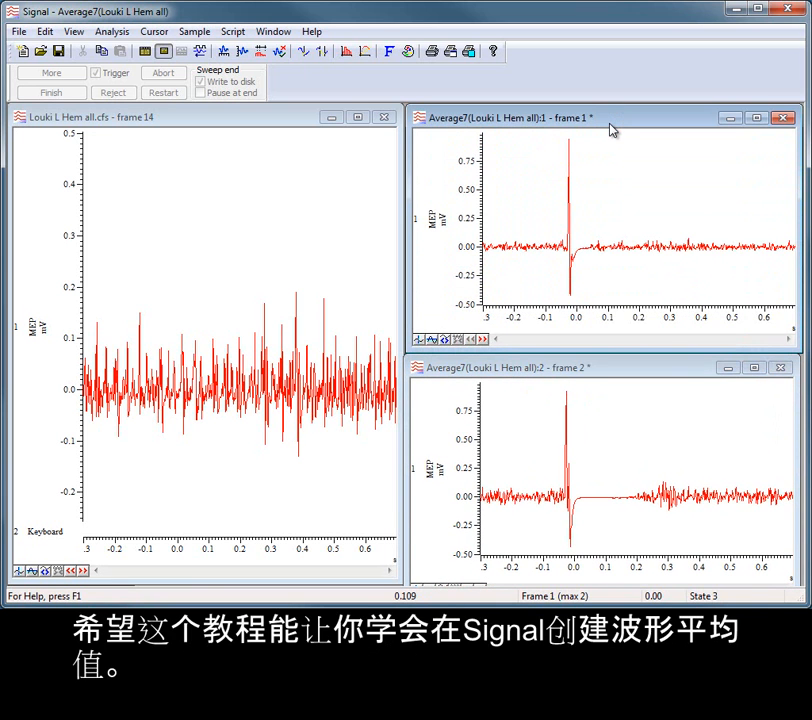